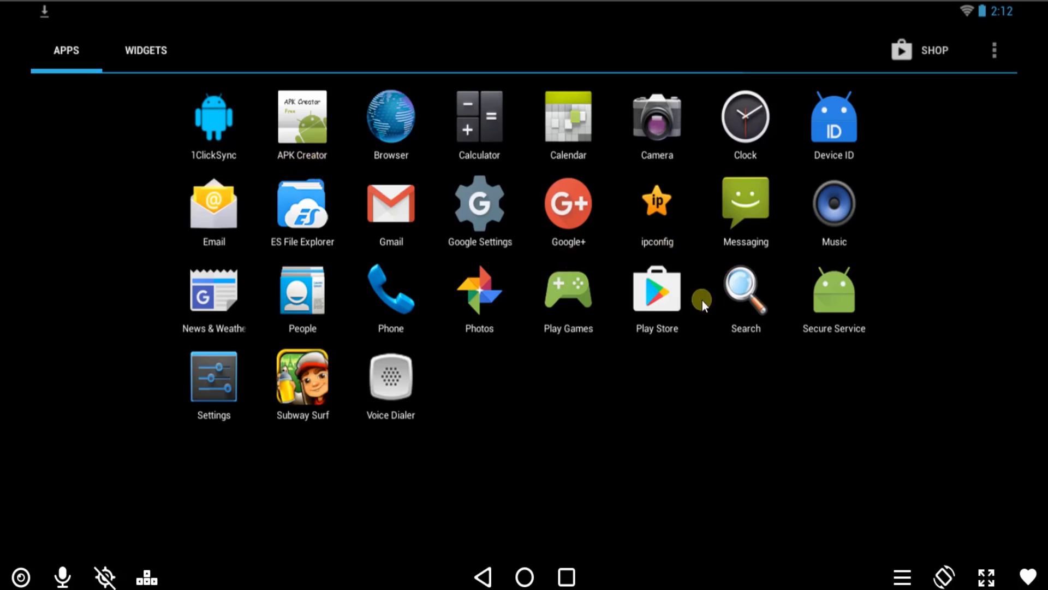
Step: Launch the Play Store from the app drawer, reaching the Apps & Games home page
{"action": "left_click", "coordinate": [656, 303]}
{"action": "left_click", "coordinate": [656, 297]}
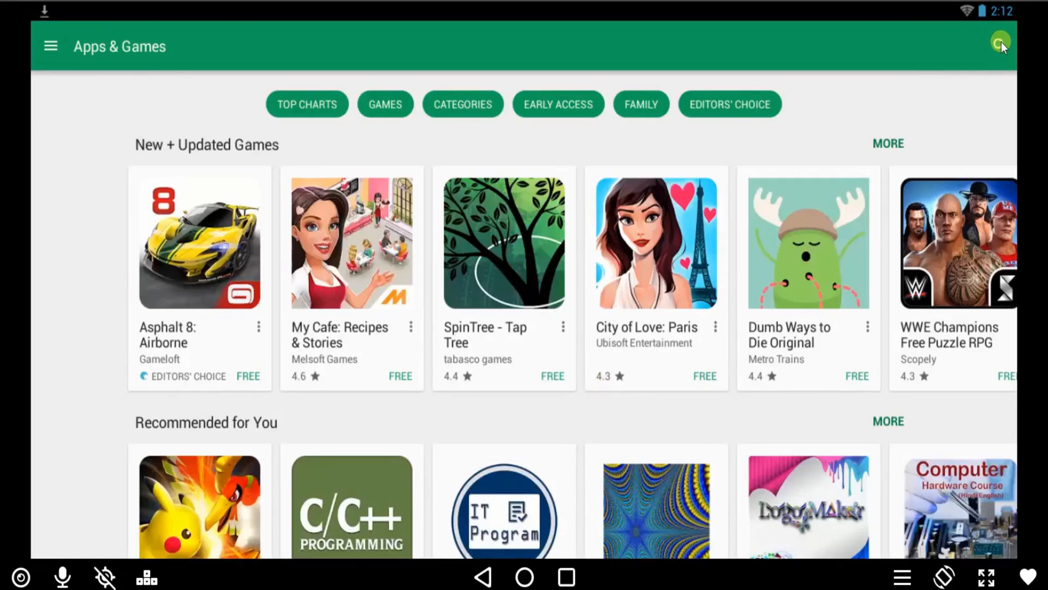
Step: Search the store for "apk creator" using the suggested completion
{"action": "left_click", "coordinate": [1001, 42]}
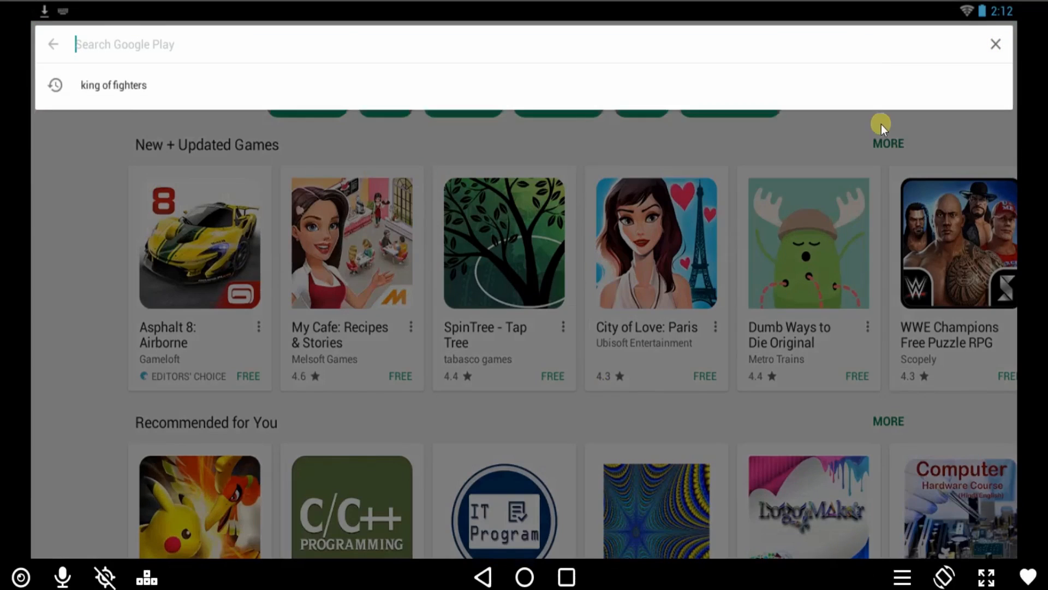
{"action": "type", "text": "a"}
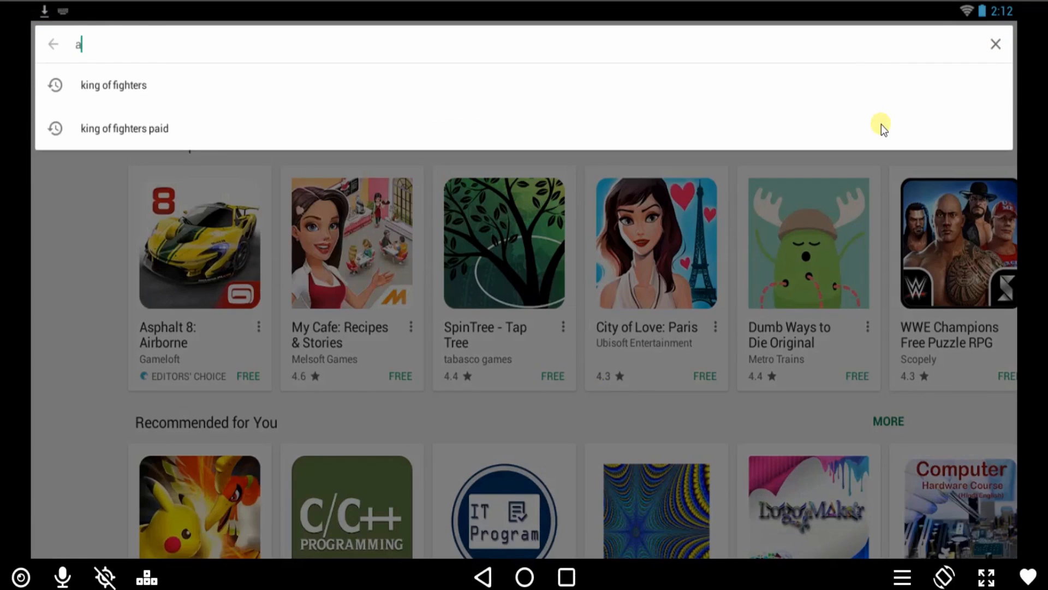
{"action": "type", "text": "pk"}
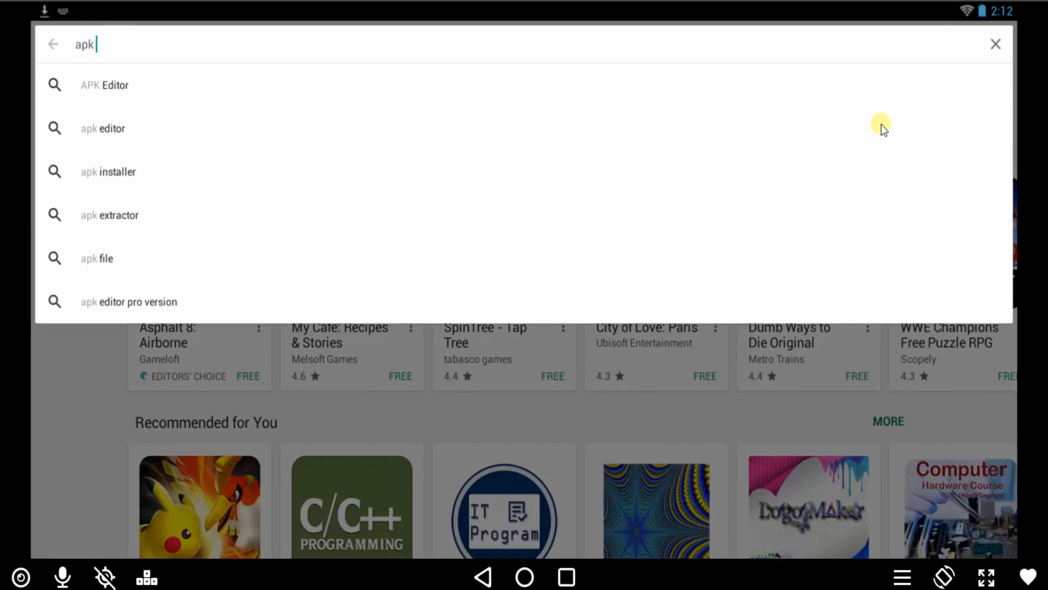
{"action": "type", "text": " c"}
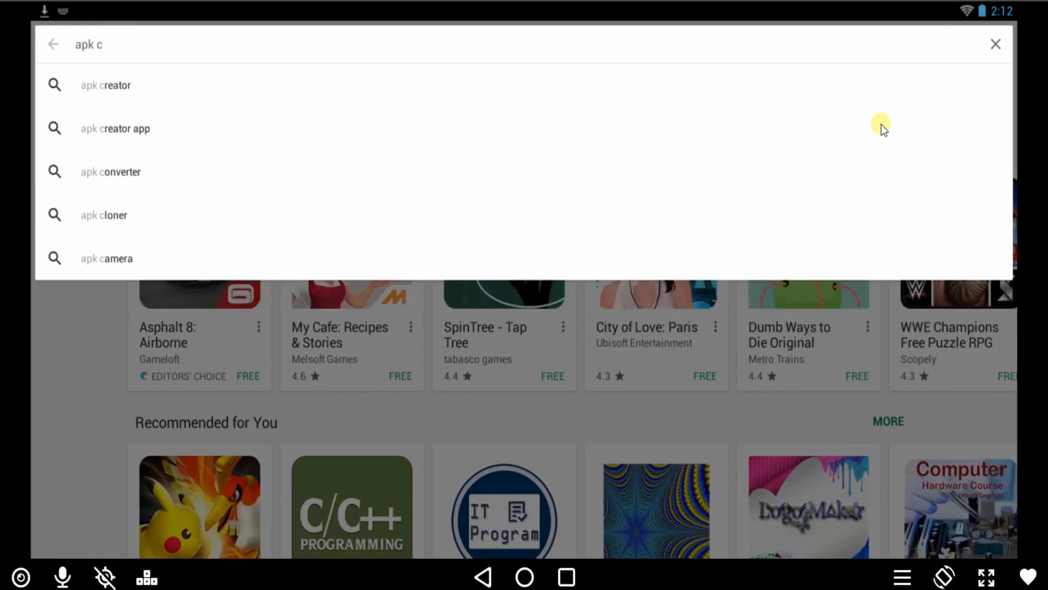
{"action": "key", "text": "Down"}
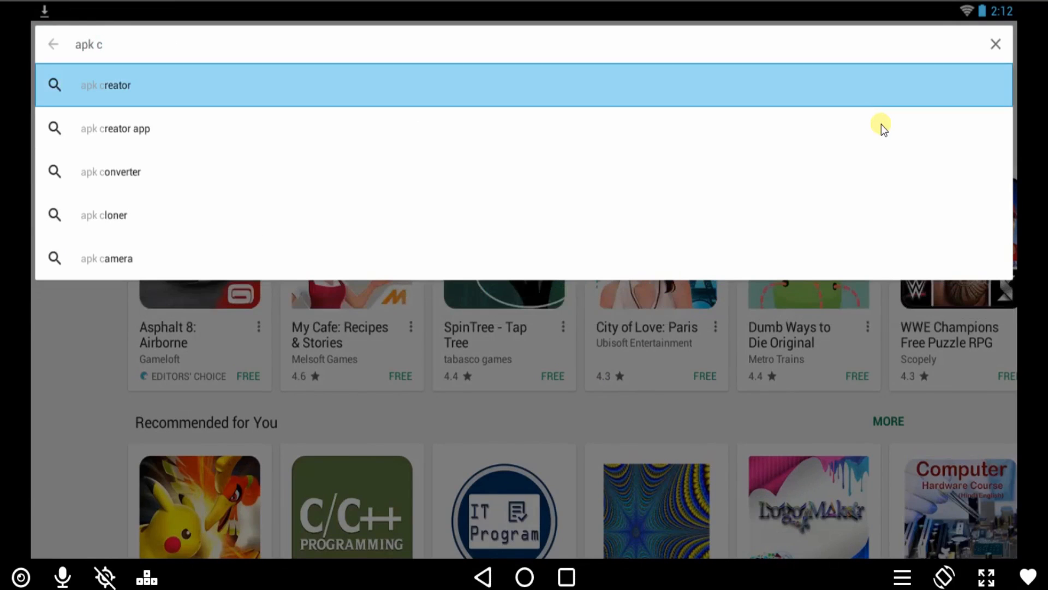
{"action": "key", "text": "Return"}
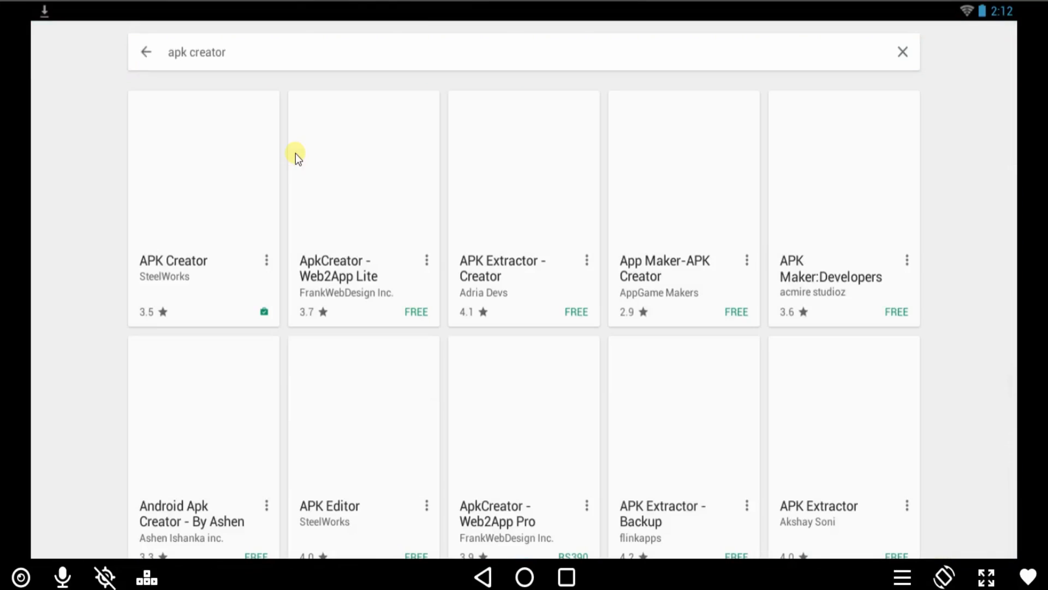
Step: View the APK Creator listing, then switch to the running APK Creator via Recents
{"action": "left_click", "coordinate": [176, 263]}
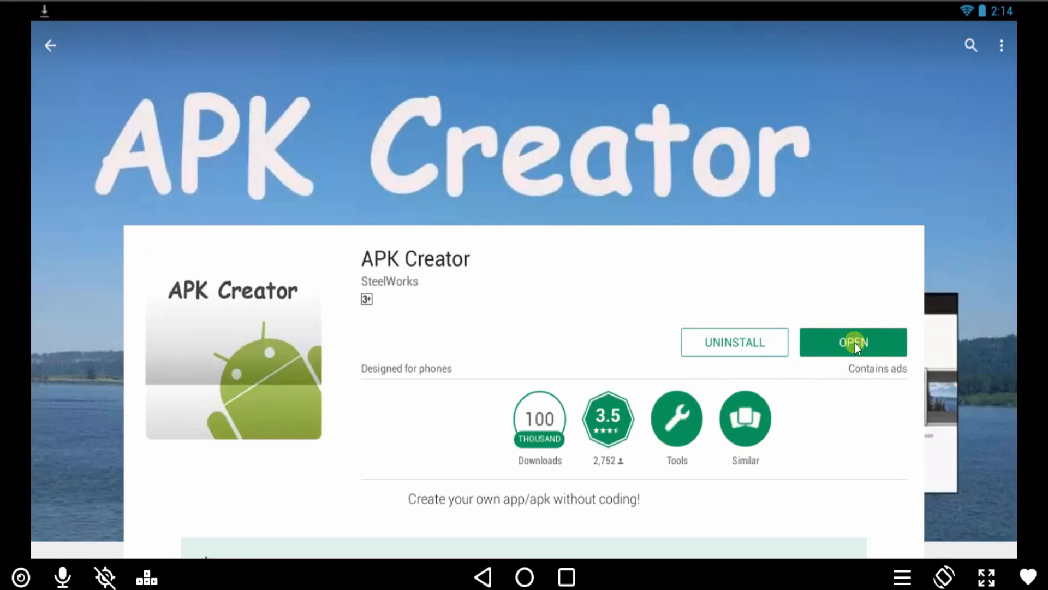
{"action": "left_click", "coordinate": [566, 577]}
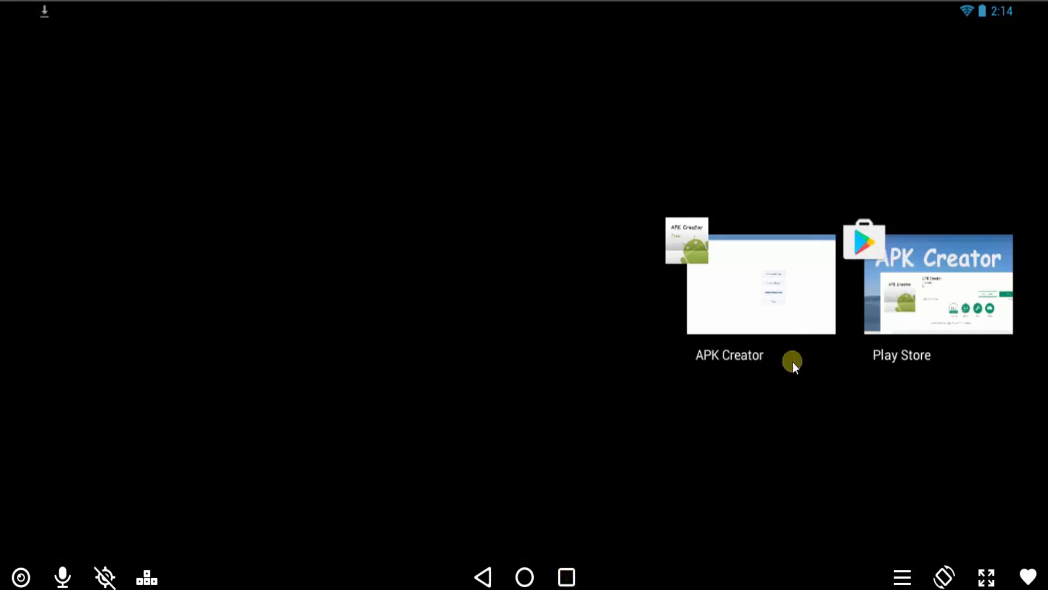
{"action": "left_click", "coordinate": [774, 311]}
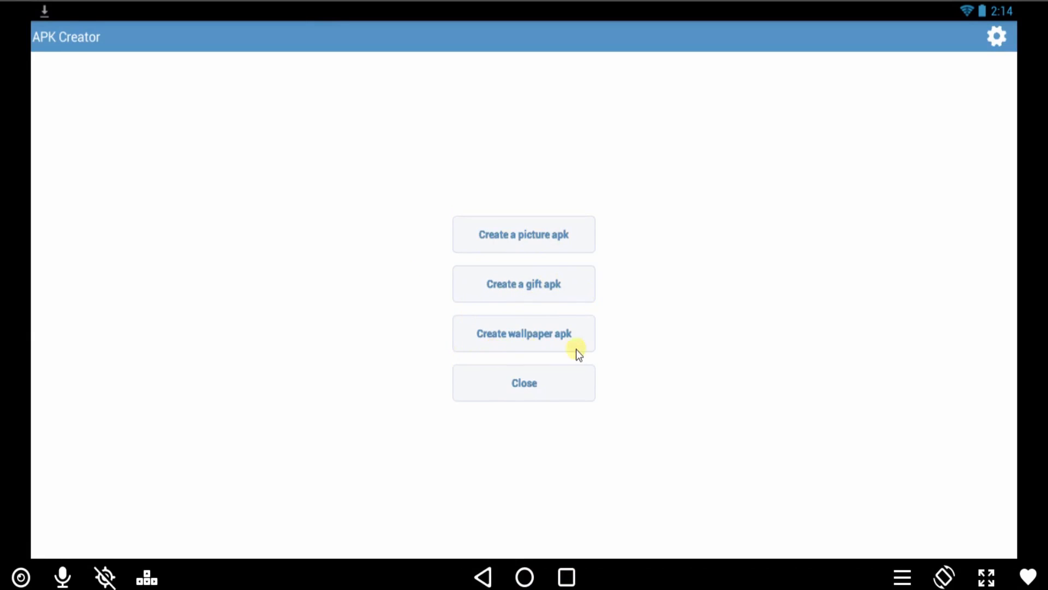
Step: Start a new picture APK, showing the My Pictures setup form
{"action": "left_click", "coordinate": [525, 238]}
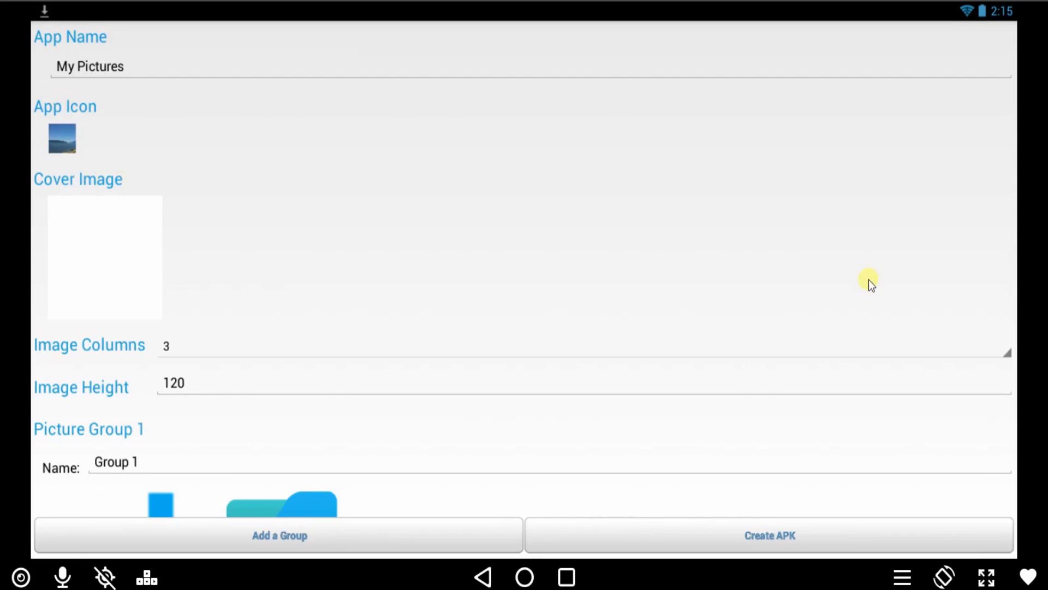
{"action": "left_click_drag", "start_coordinate": [869, 279], "coordinate": [858, 117]}
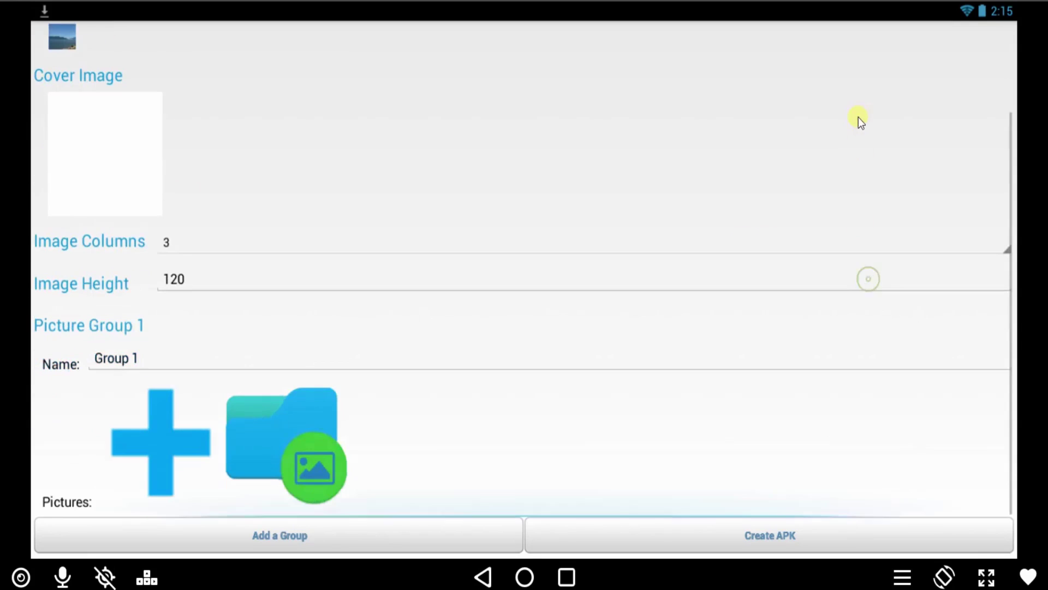
Step: Start adding Group 1 pictures via ES File Explorer, cancel the folder picker and return to the main menu
{"action": "left_click", "coordinate": [178, 436]}
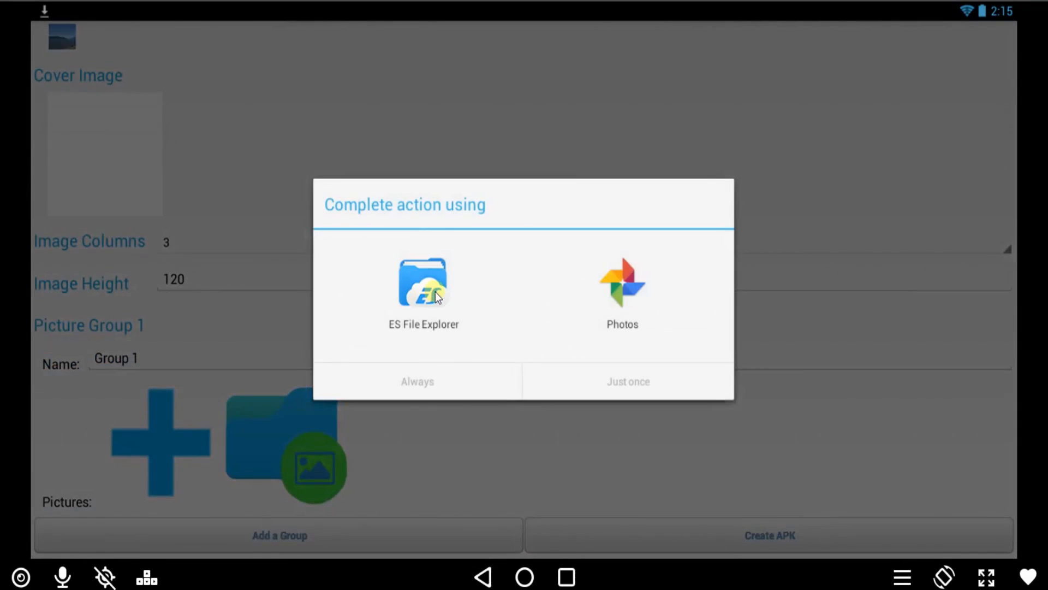
{"action": "left_click", "coordinate": [435, 292]}
{"action": "left_click", "coordinate": [641, 385]}
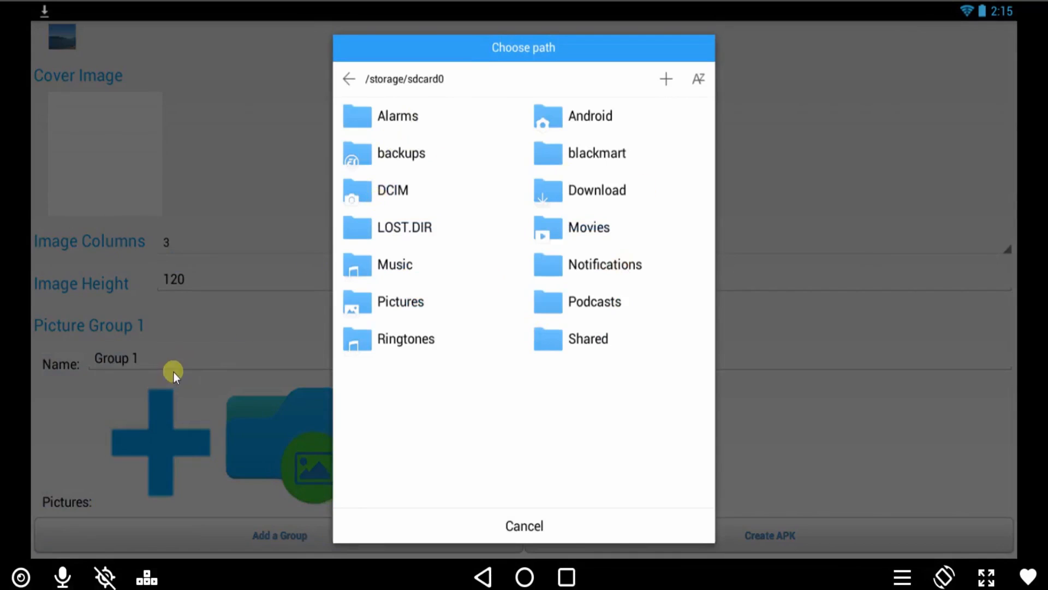
{"action": "left_click", "coordinate": [479, 518]}
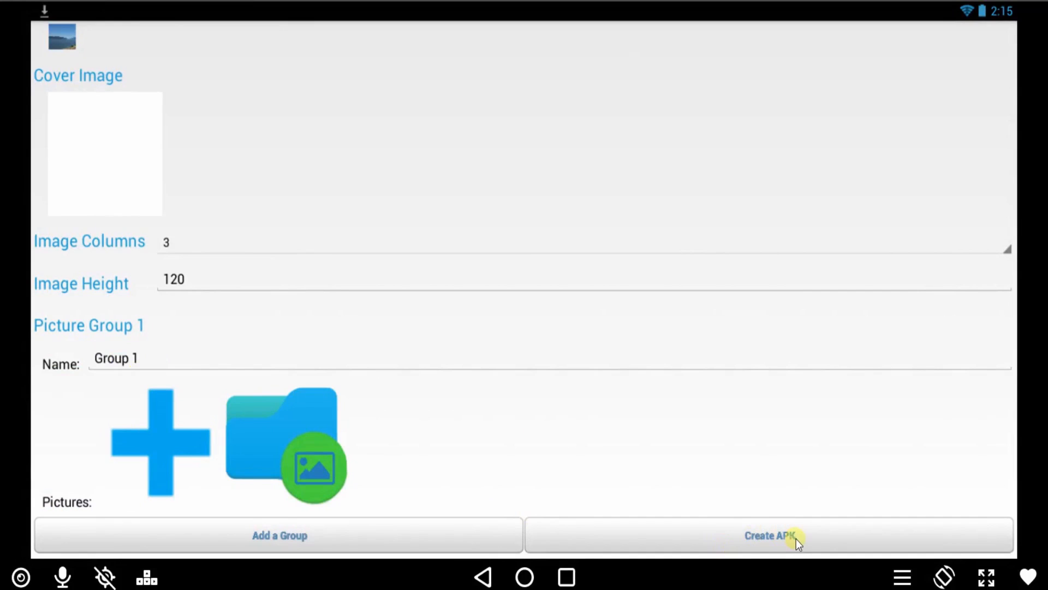
{"action": "left_click", "coordinate": [483, 578]}
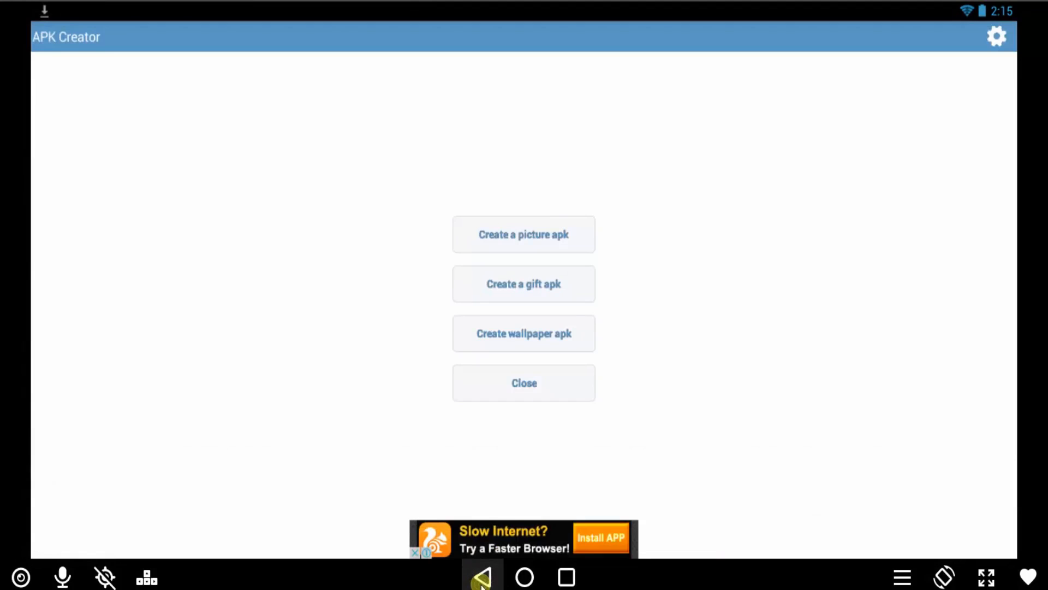
Step: Start a gift APK named Happy Birthday with the gift box icon and advance to the background step
{"action": "left_click", "coordinate": [542, 289]}
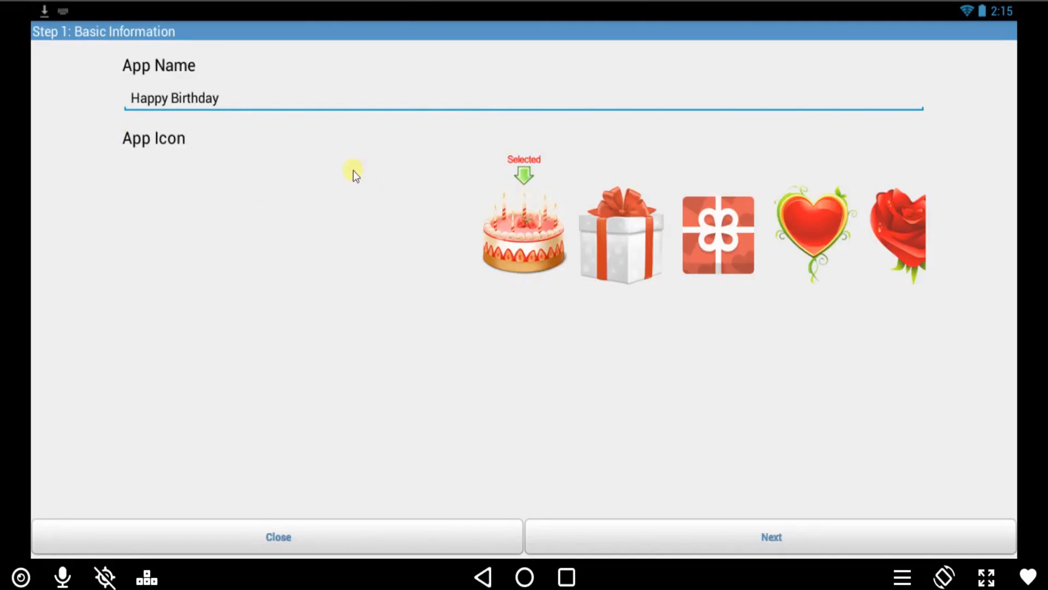
{"action": "left_click_drag", "start_coordinate": [668, 249], "coordinate": [572, 249]}
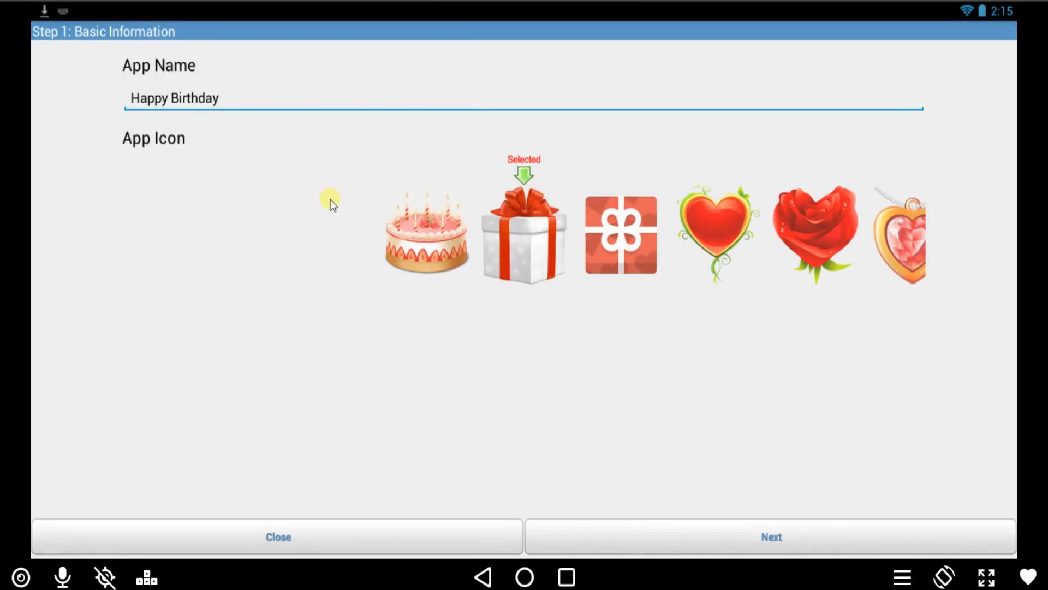
{"action": "left_click", "coordinate": [722, 545]}
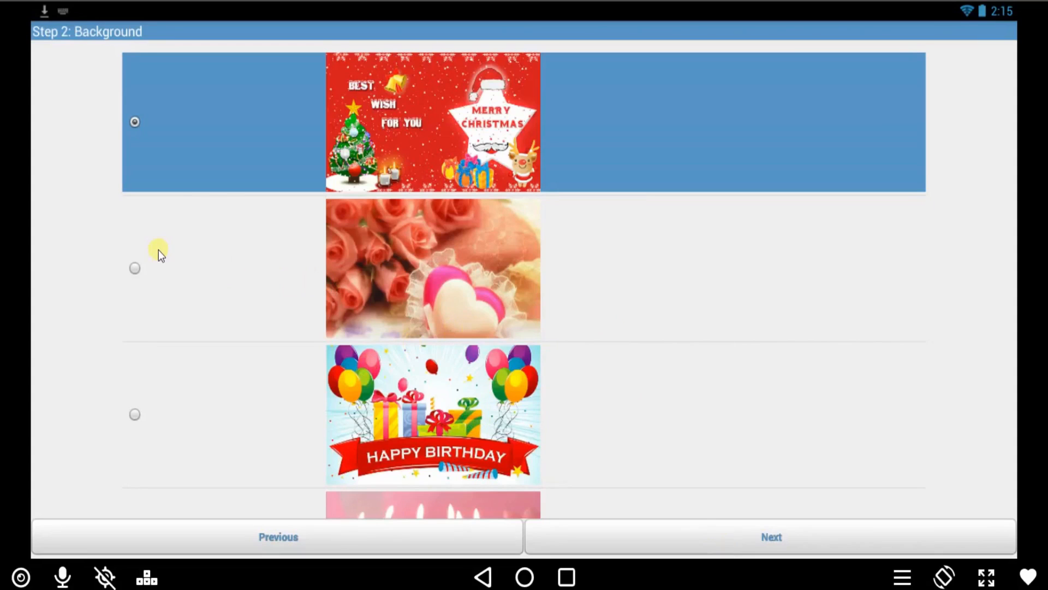
Step: Choose the roses-and-heart background and advance to the Detail Information step
{"action": "left_click", "coordinate": [135, 269]}
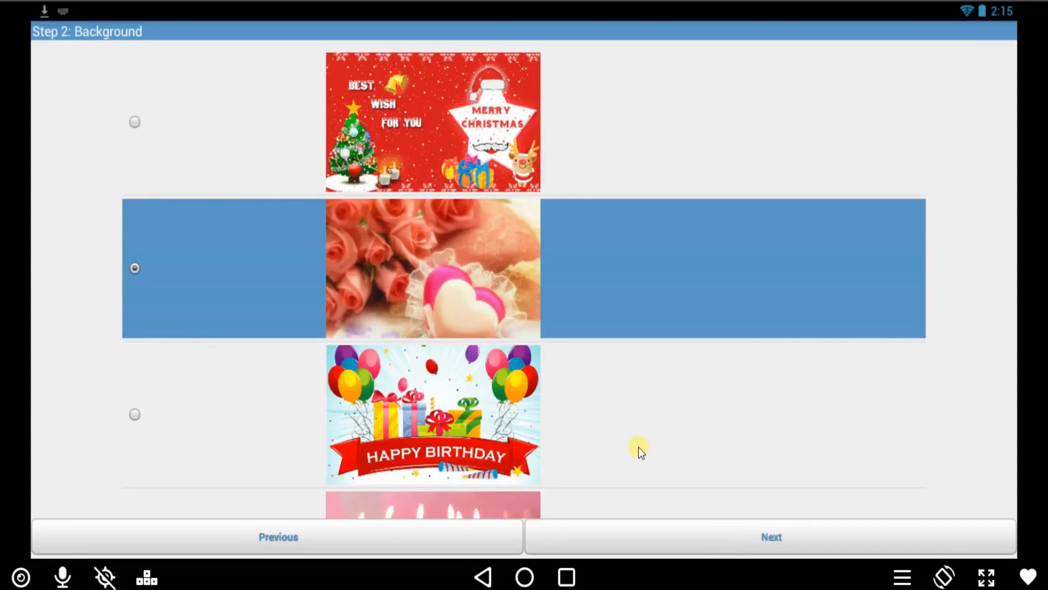
{"action": "left_click", "coordinate": [704, 540]}
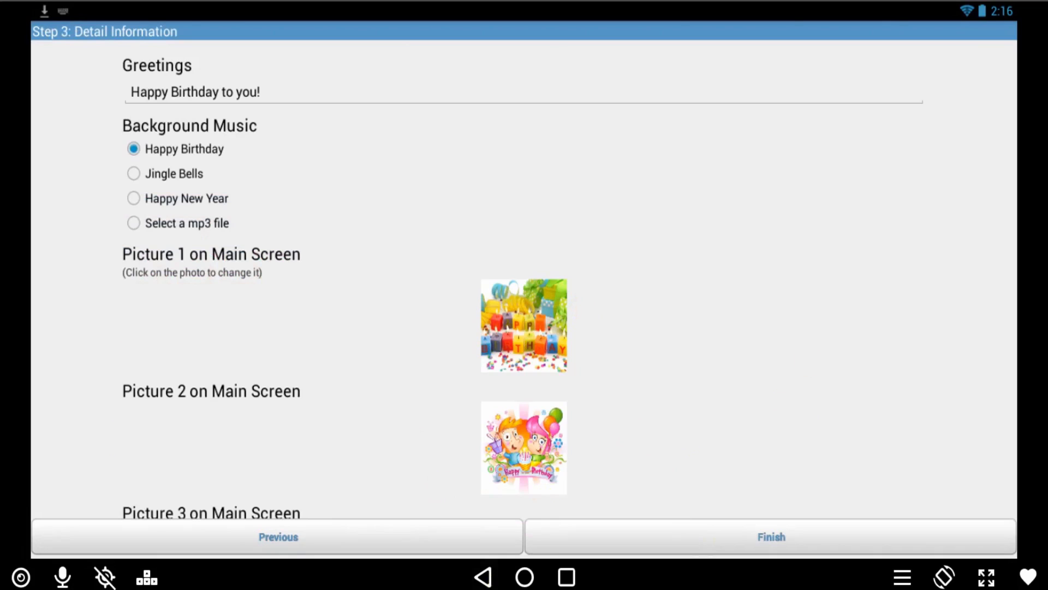
Step: Back out of the gift wizard to the main menu and close APK Creator
{"action": "left_click", "coordinate": [483, 578]}
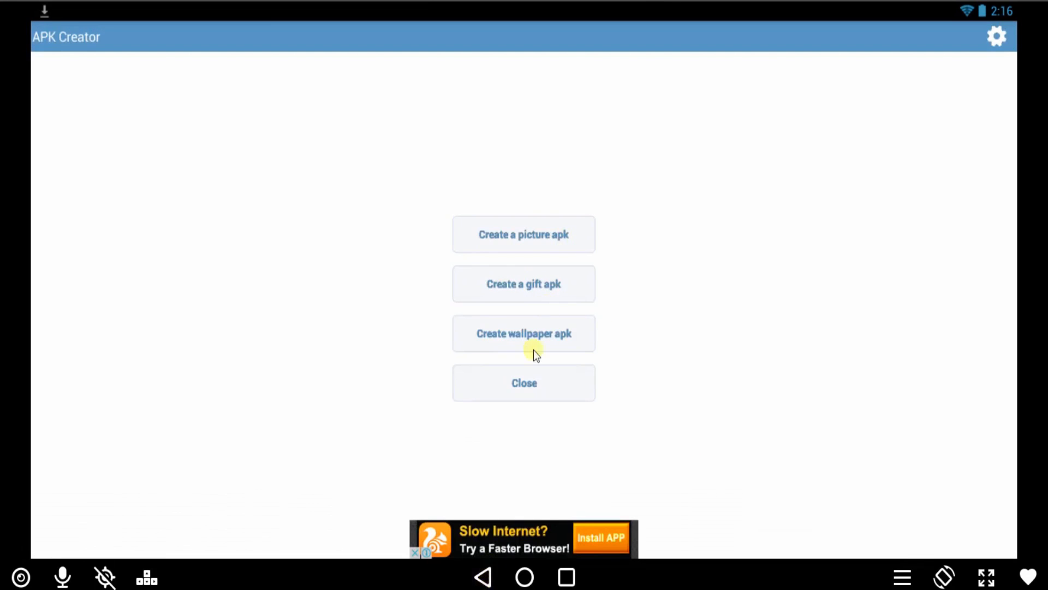
{"action": "left_click", "coordinate": [517, 387]}
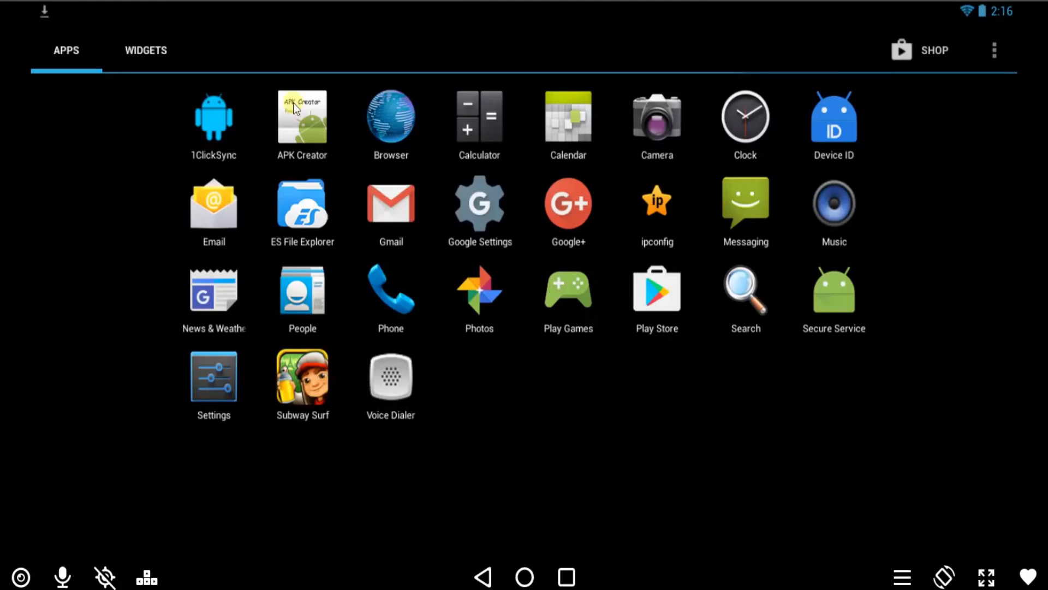